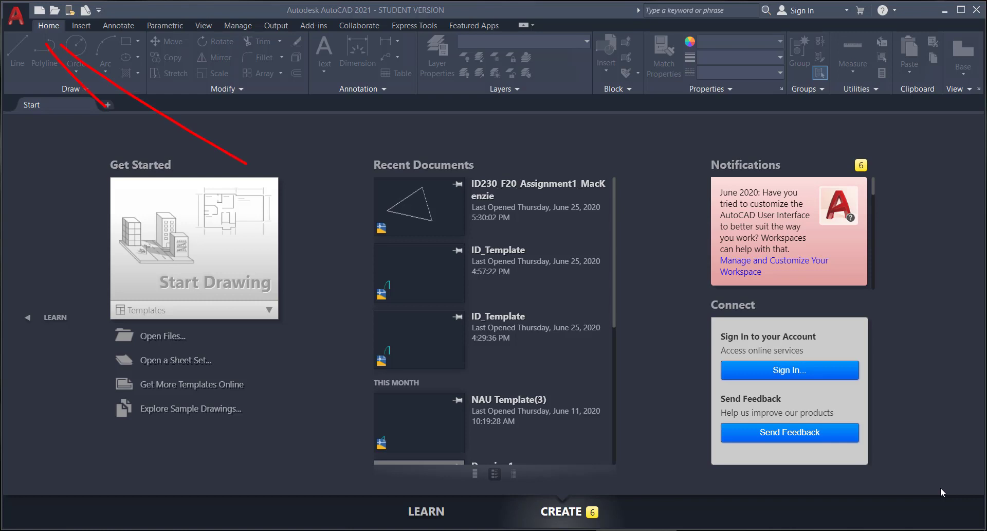
Step: Create a new blank drawing (Drawing2) from the acad.dwt template
left_click(21, 21)
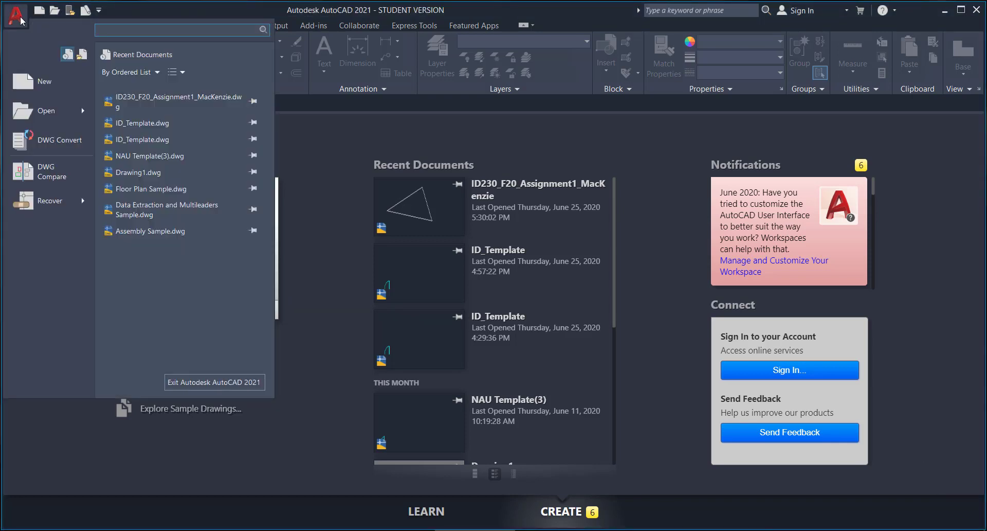
left_click(24, 89)
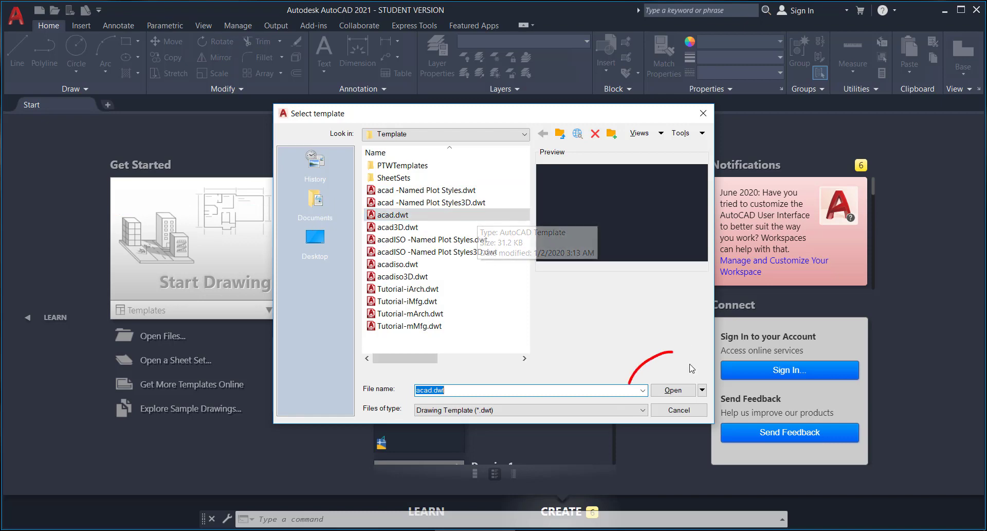
left_click(672, 390)
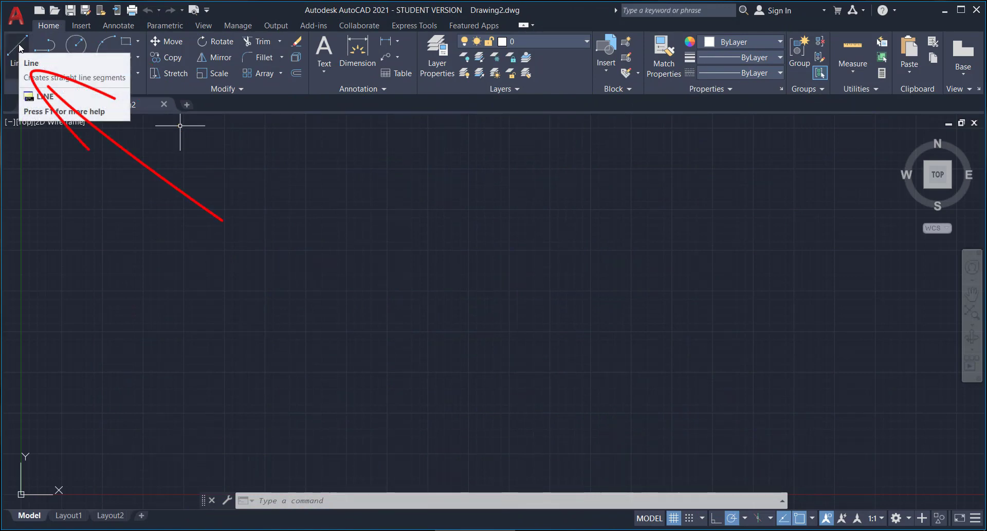
Step: Draw two connected line segments from the lower-left corner up to the upper right, then down to the lower right
left_click(19, 47)
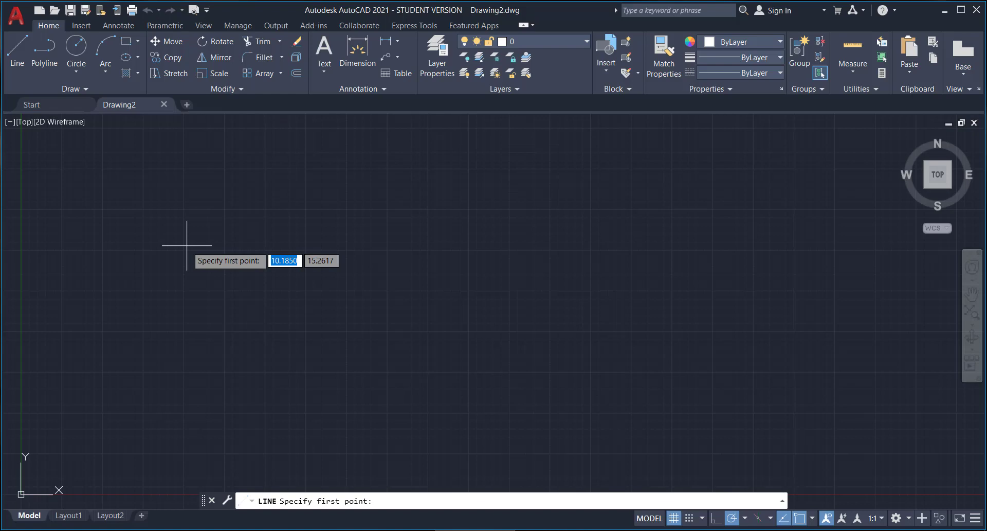
left_click(113, 362)
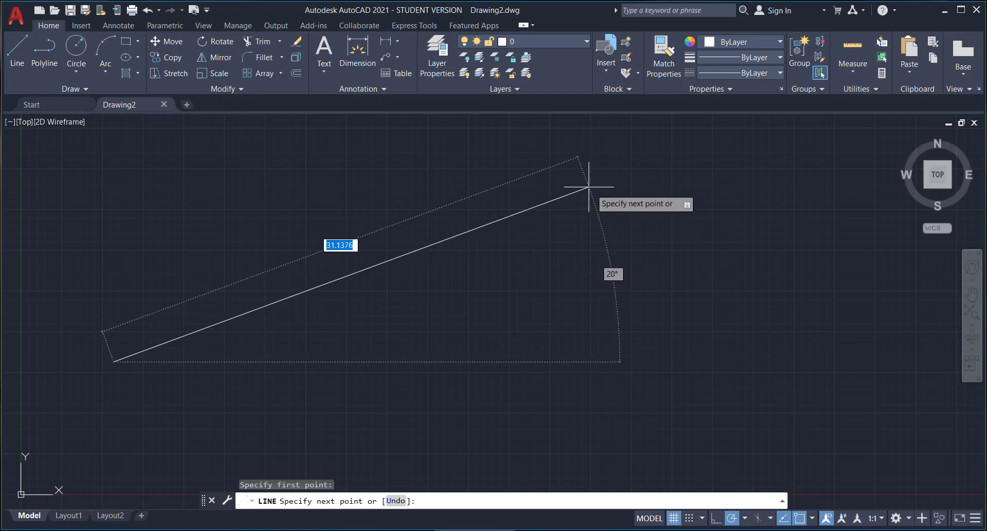
left_click(582, 181)
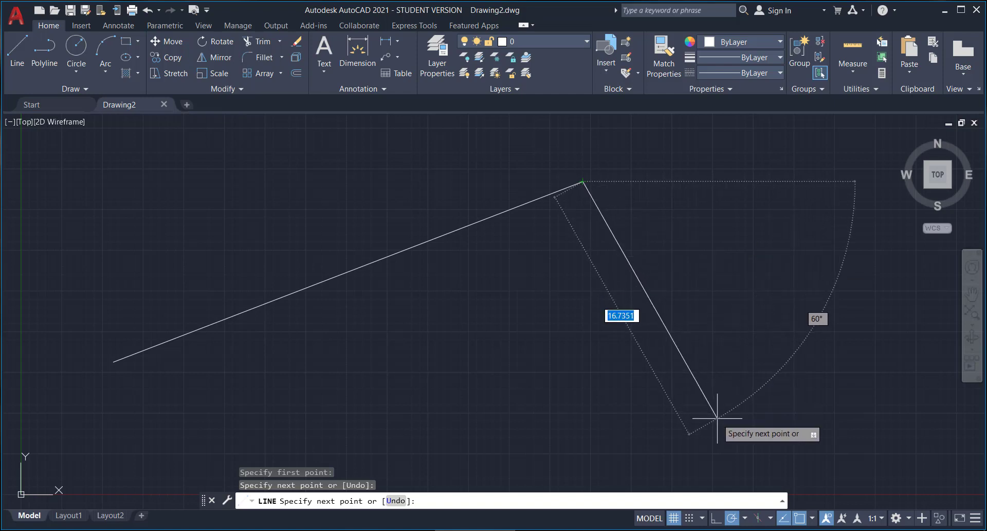
left_click(717, 418)
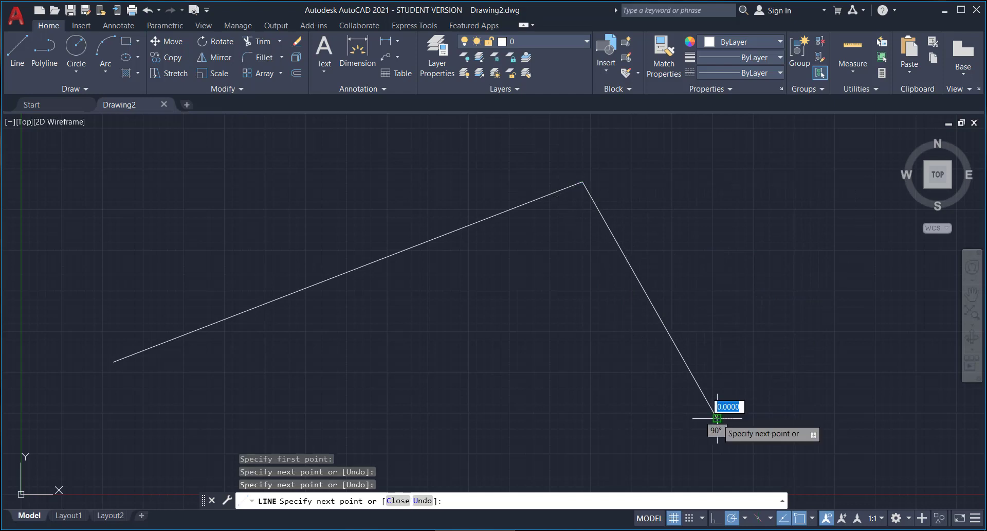
Step: Close the triangle with a third line back to the starting endpoint and end the LINE command
left_click(114, 361)
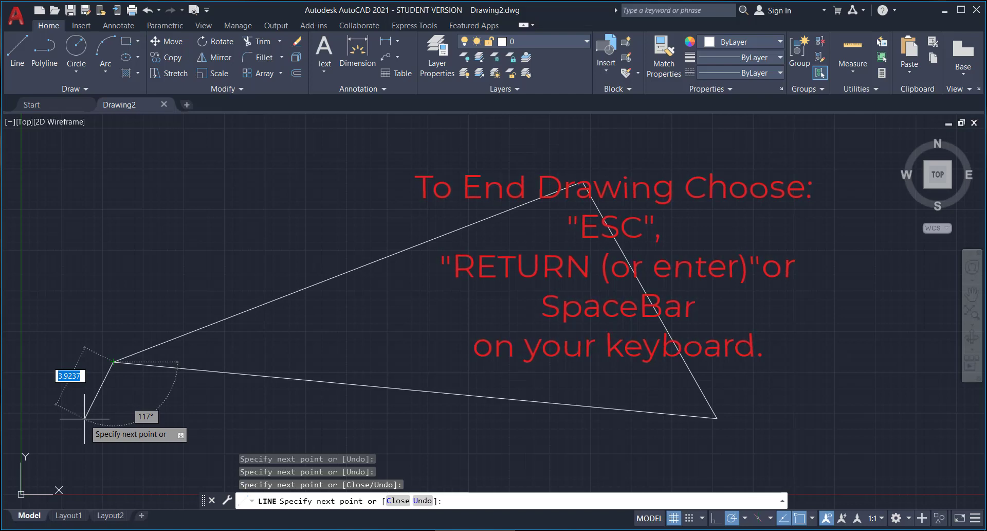
key("Escape")
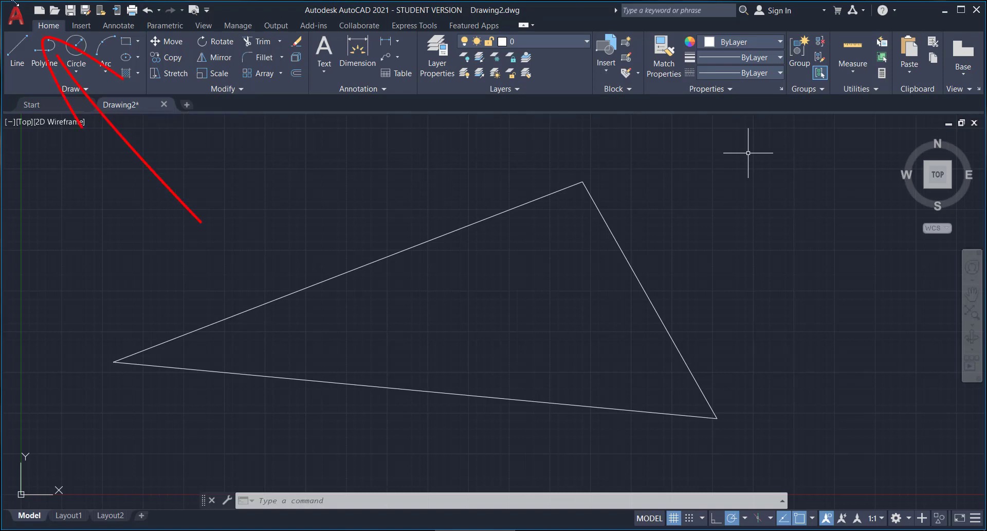
Step: Start saving the triangle drawing so the Save Drawing As dialog appears
left_click(17, 22)
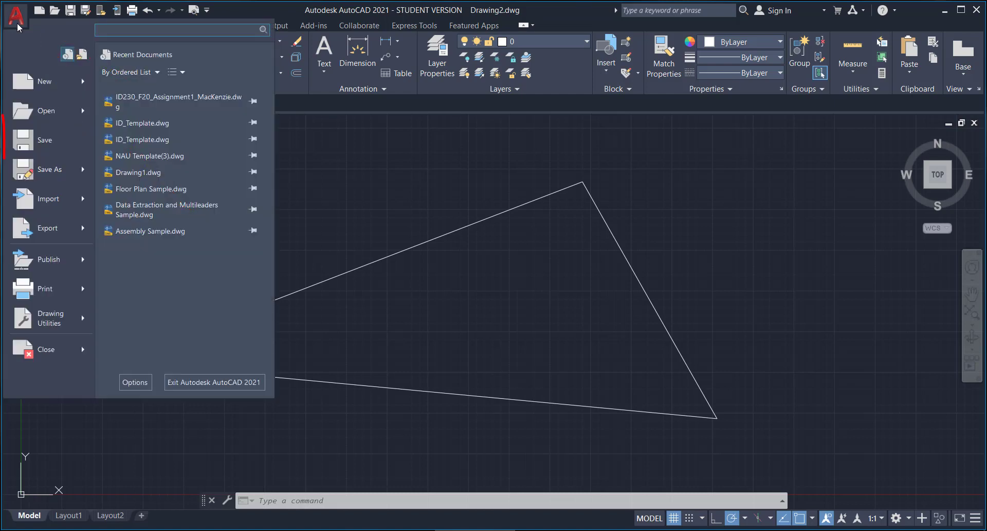
left_click(46, 142)
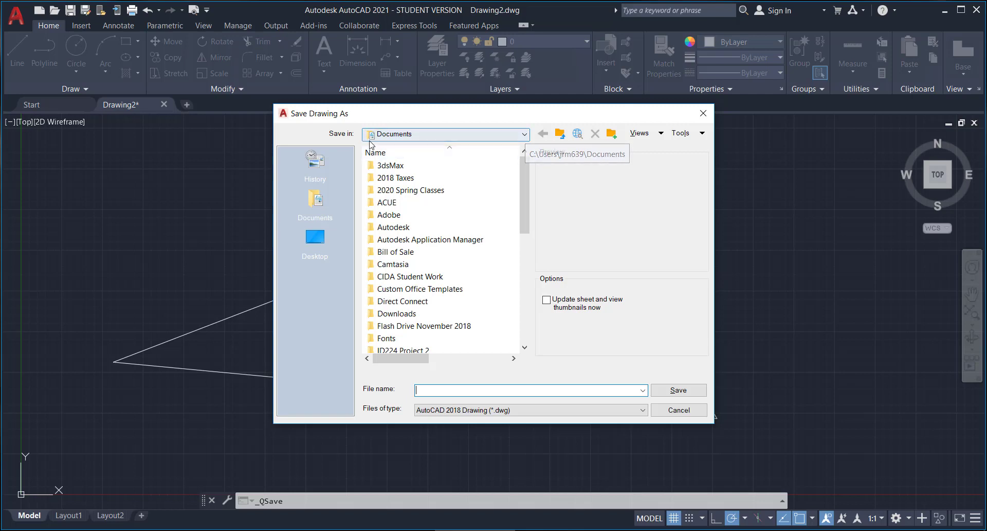
left_click(523, 134)
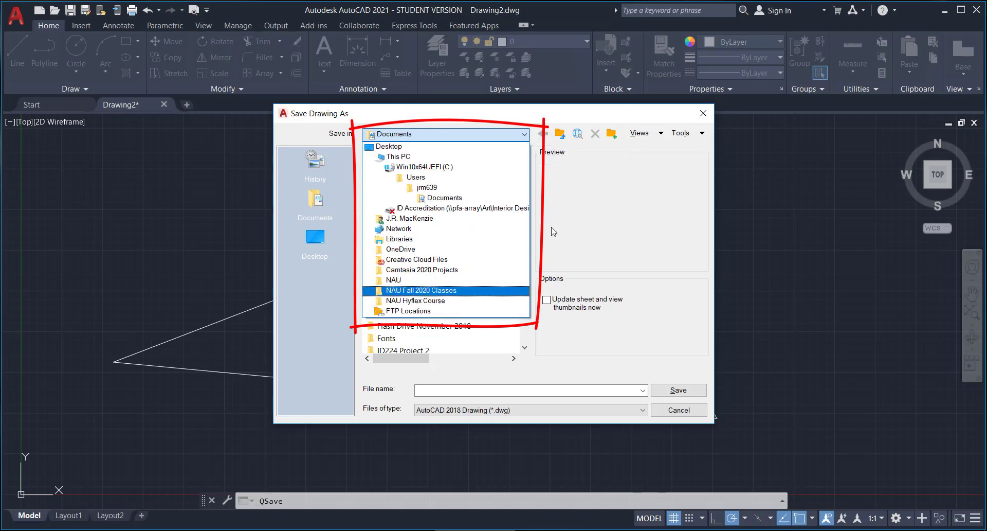
left_click(407, 160)
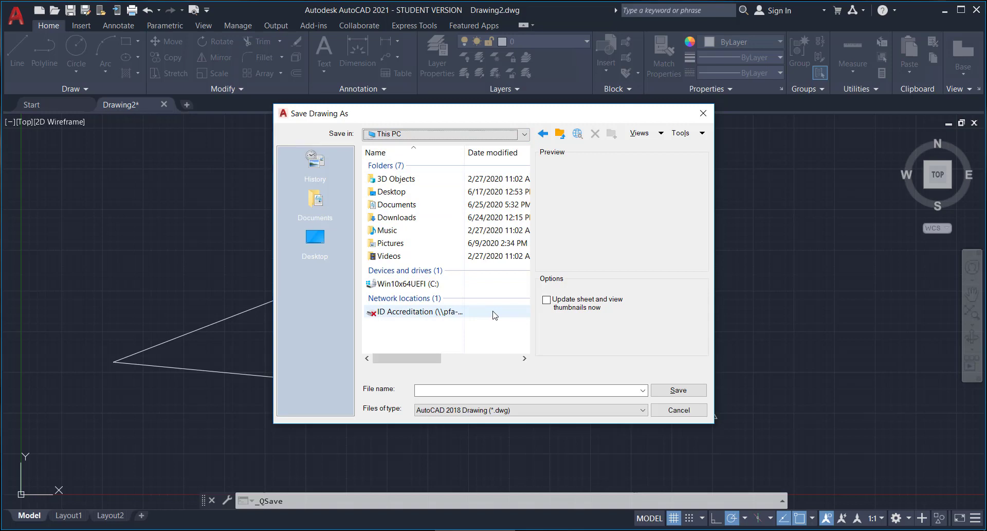
double_click(412, 208)
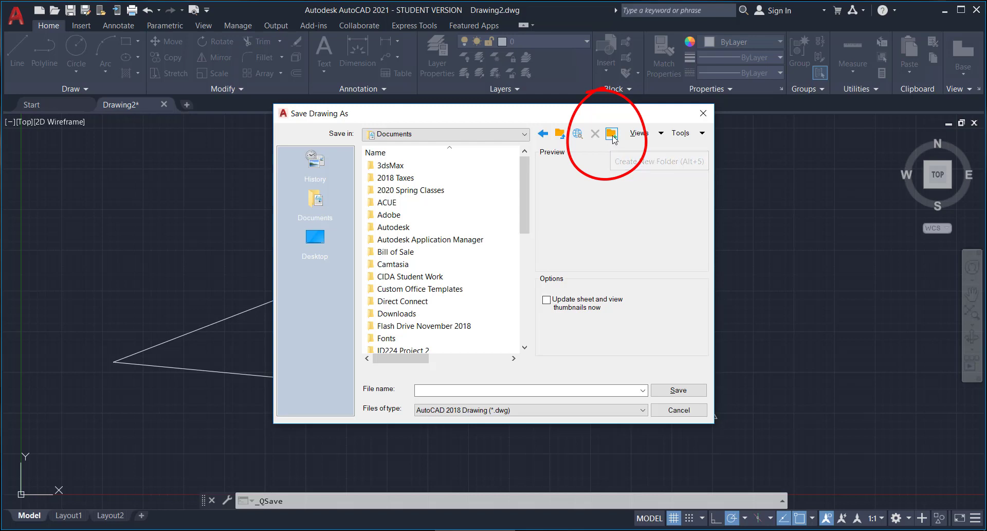
Step: Create a new folder named 'ID230 AutoCAD' in Documents
left_click(612, 134)
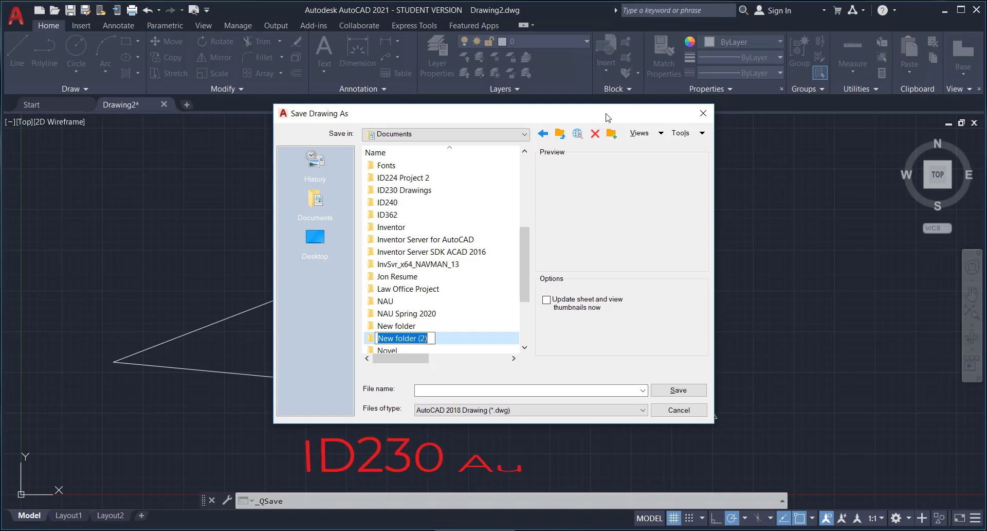
type("ID")
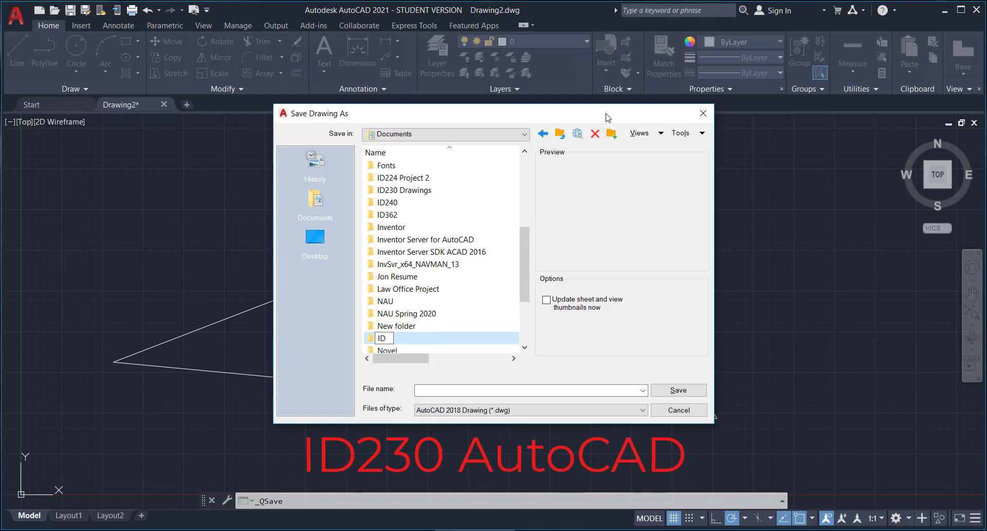
type("230 Auto")
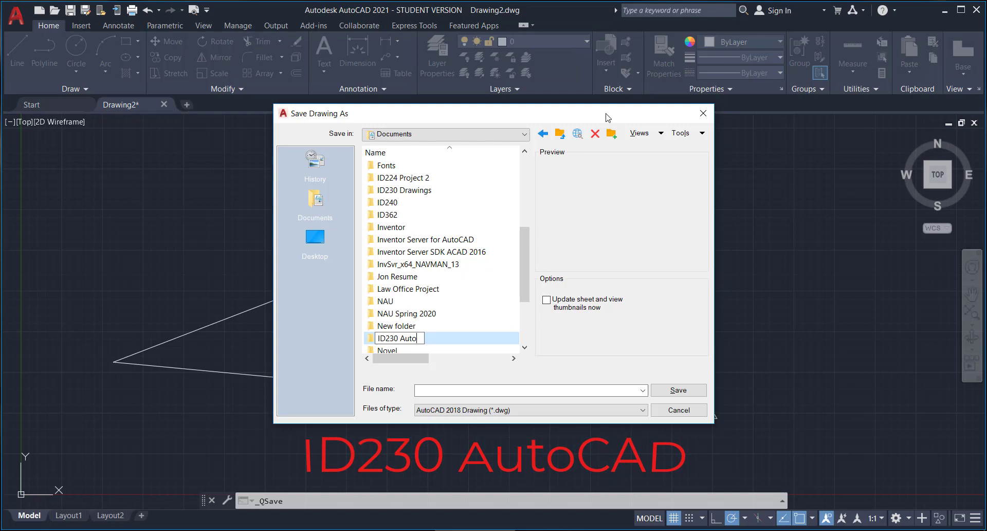
type("CAD")
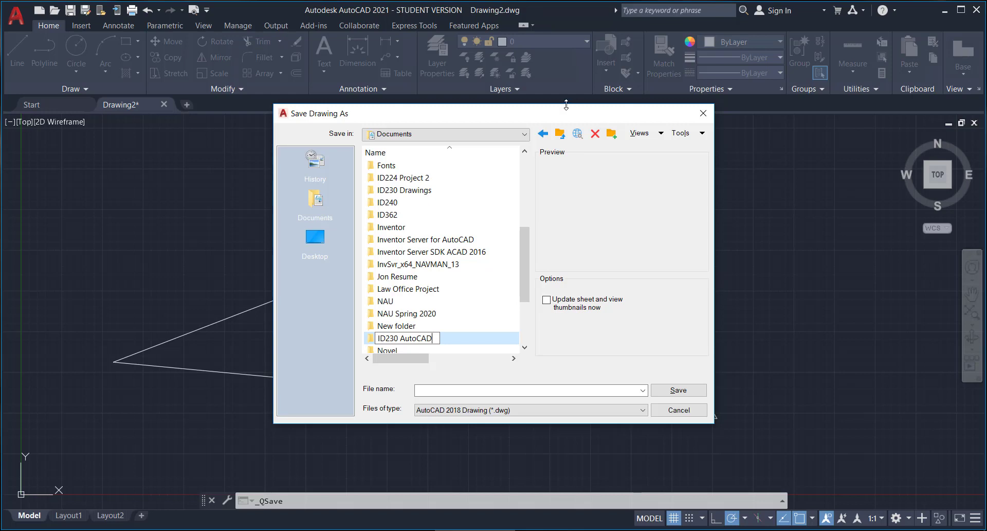
Step: Inside ID230 AutoCAD, create an 'Assignments' folder and open it
double_click(373, 339)
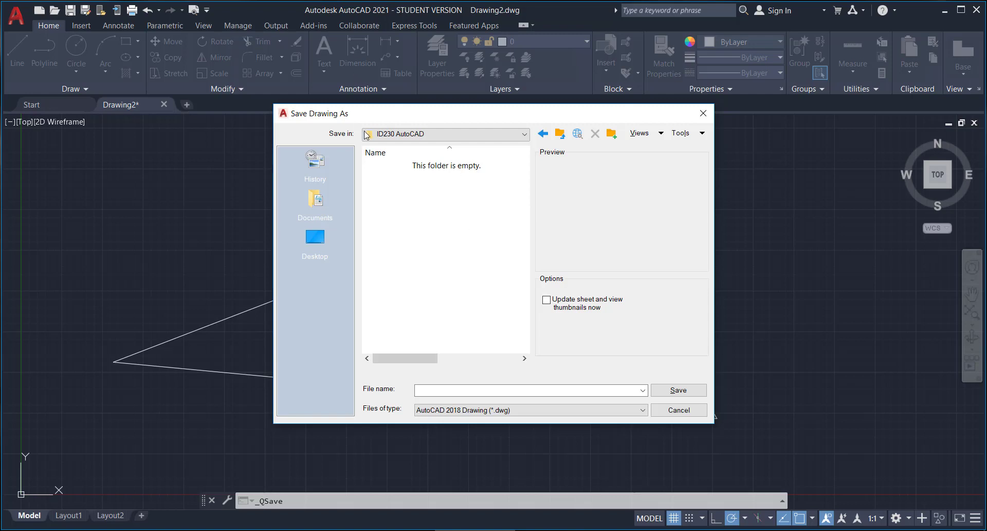
left_click(612, 135)
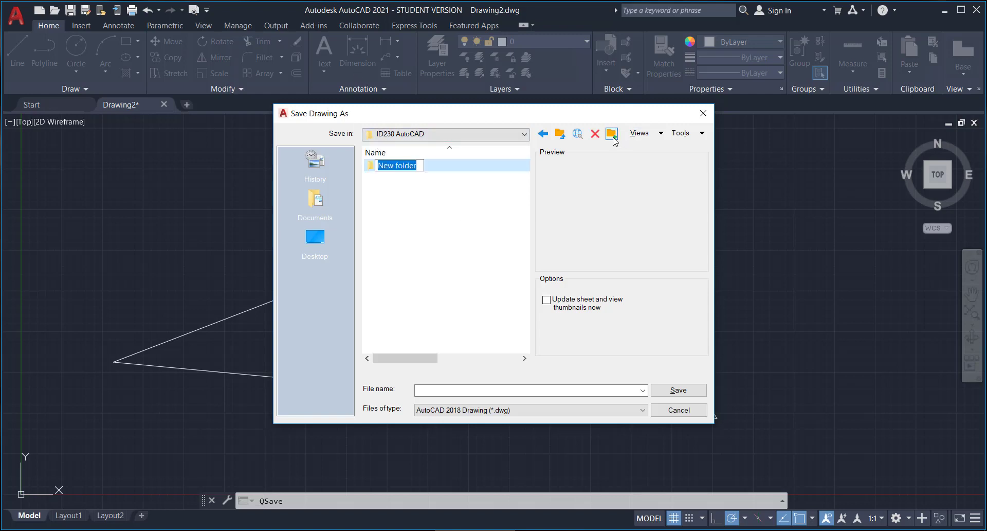
type("Assi")
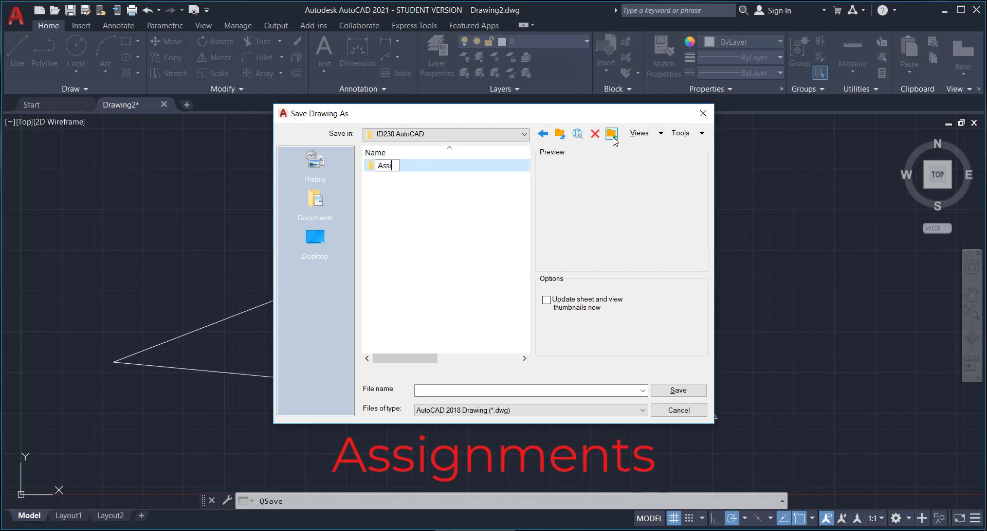
type("gnments")
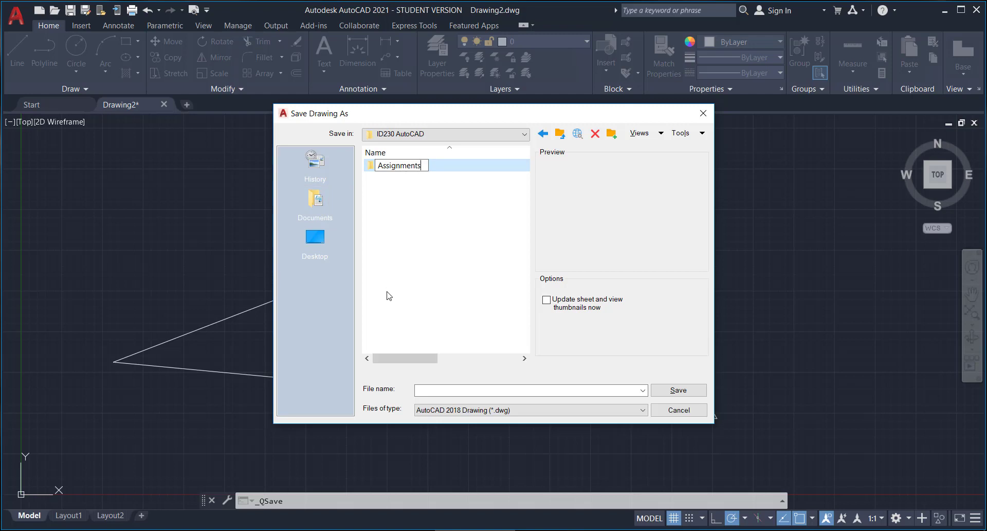
double_click(371, 168)
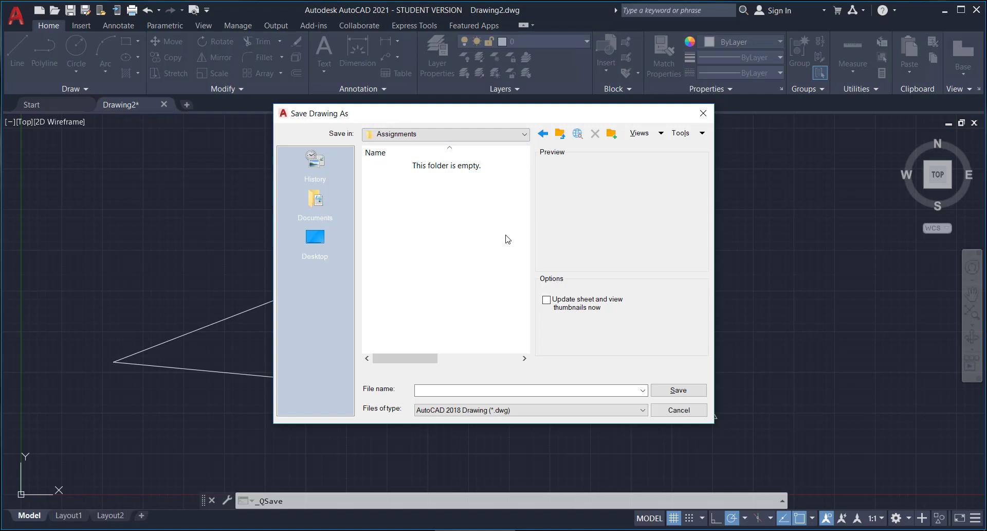
Step: Inside Assignments, create an 'Assignment 1' folder and open it as the save location
left_click(612, 135)
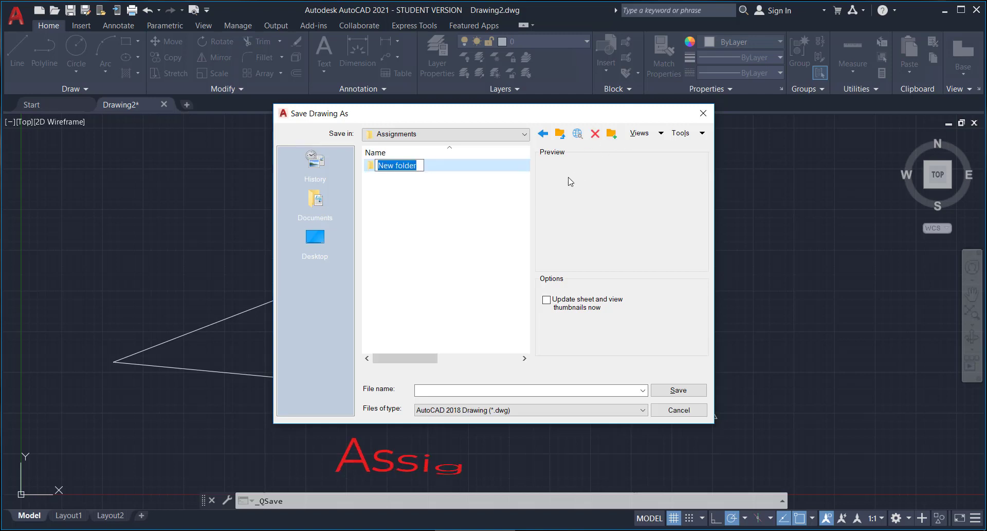
type("Assignment 1")
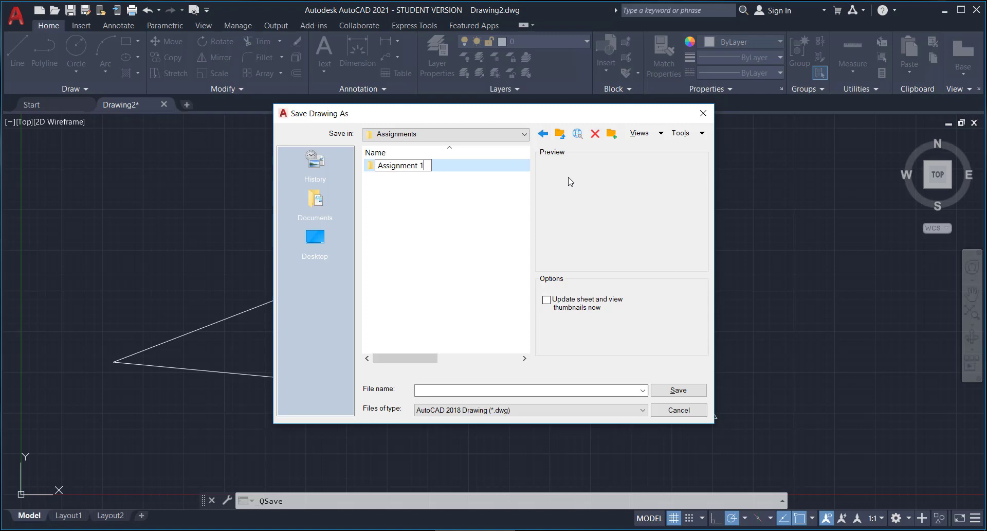
key("Return")
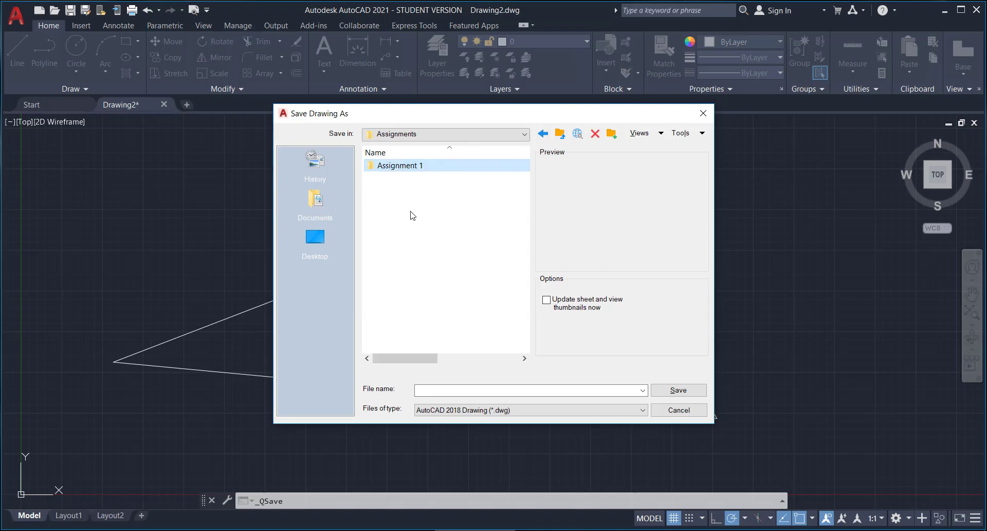
double_click(373, 166)
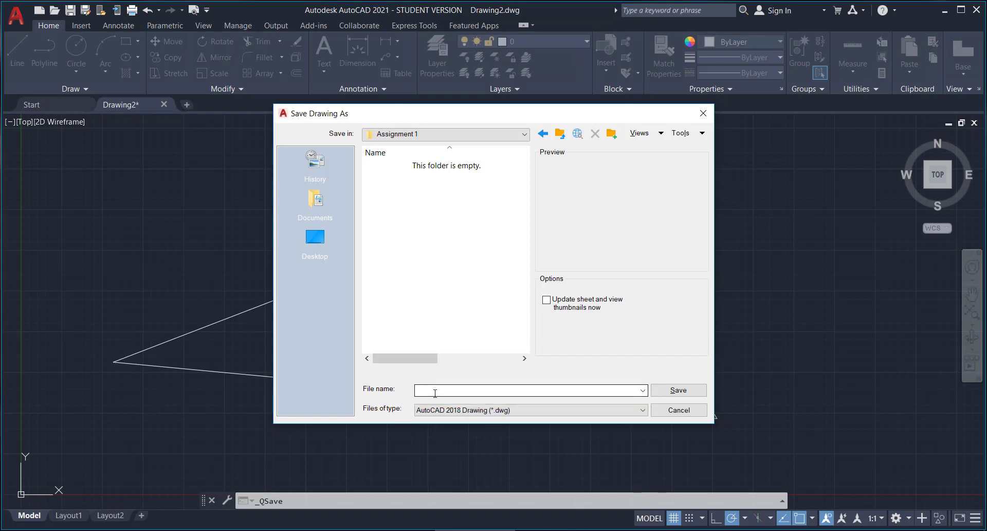
Step: Enter the file name ID230_F20_Assignment1_ followed by the student's surname
left_click(432, 389)
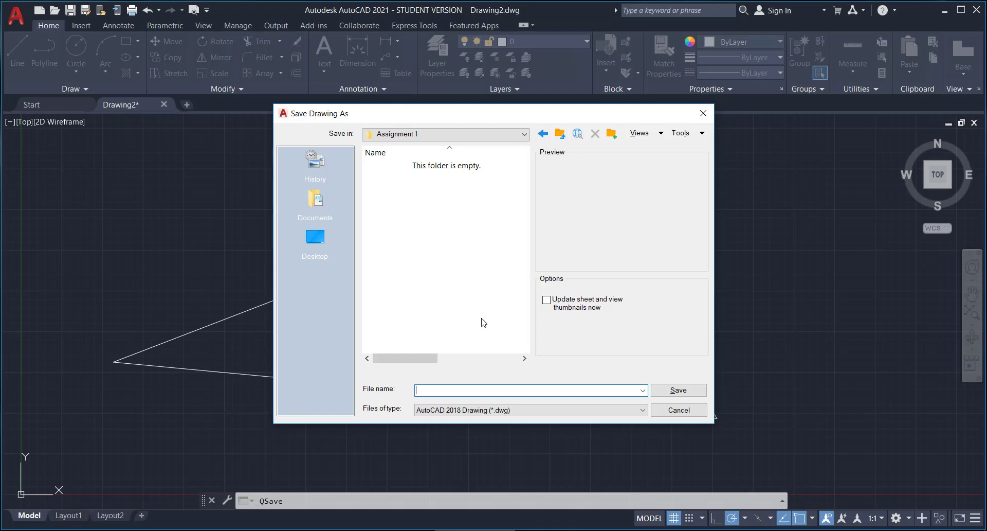
type("ID230_F20_Assignment1_MacKenzie")
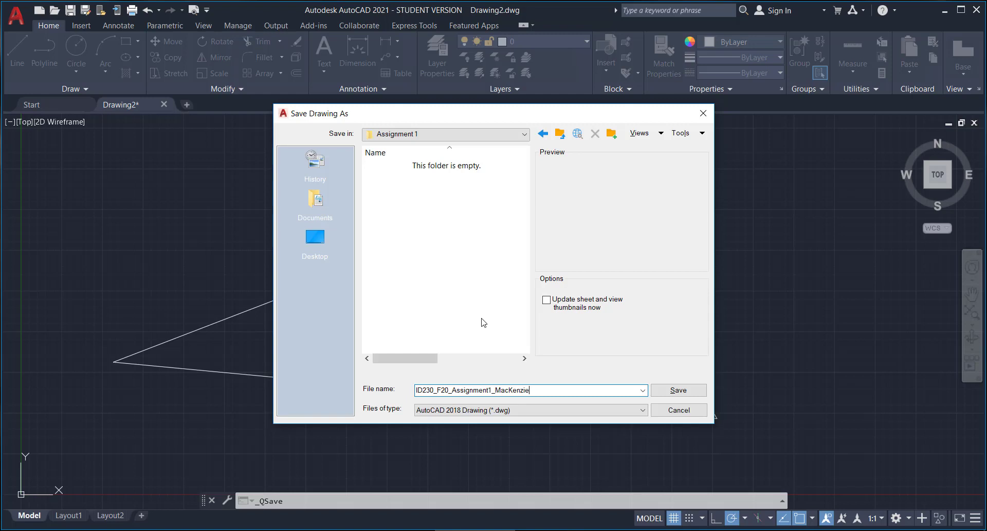
Step: Keep AutoCAD 2018 Drawing (*.dwg) as the save file type
left_click(587, 411)
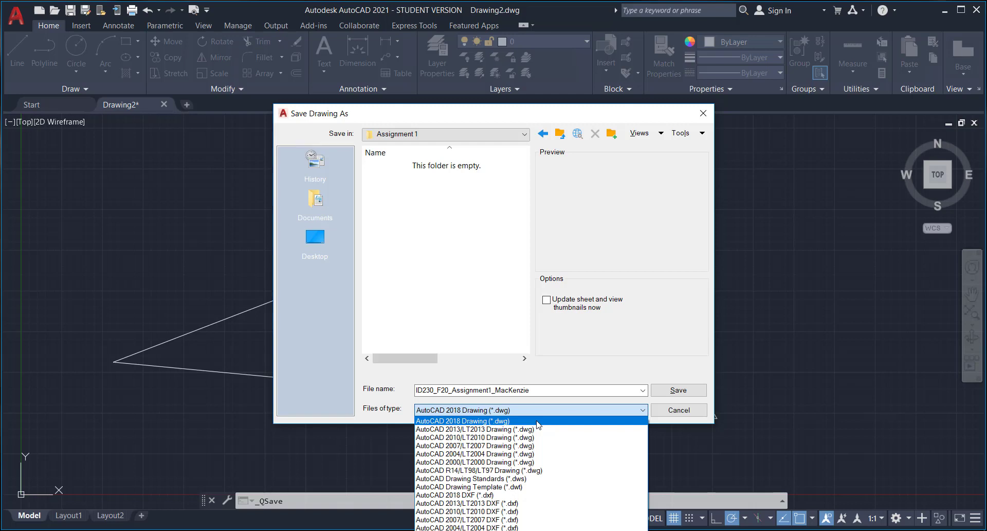
left_click(475, 421)
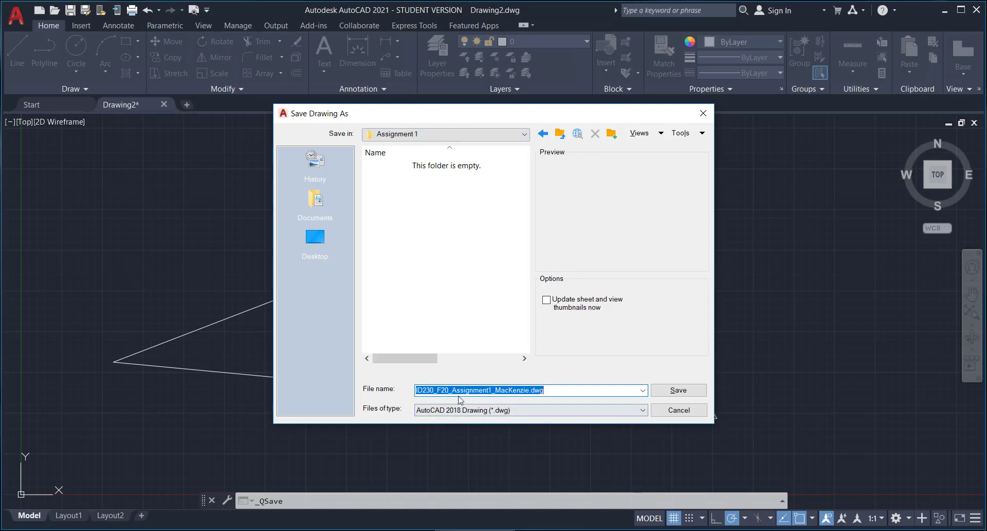
Step: Save the drawing into Assignment 1 and close its drawing tab
left_click(700, 394)
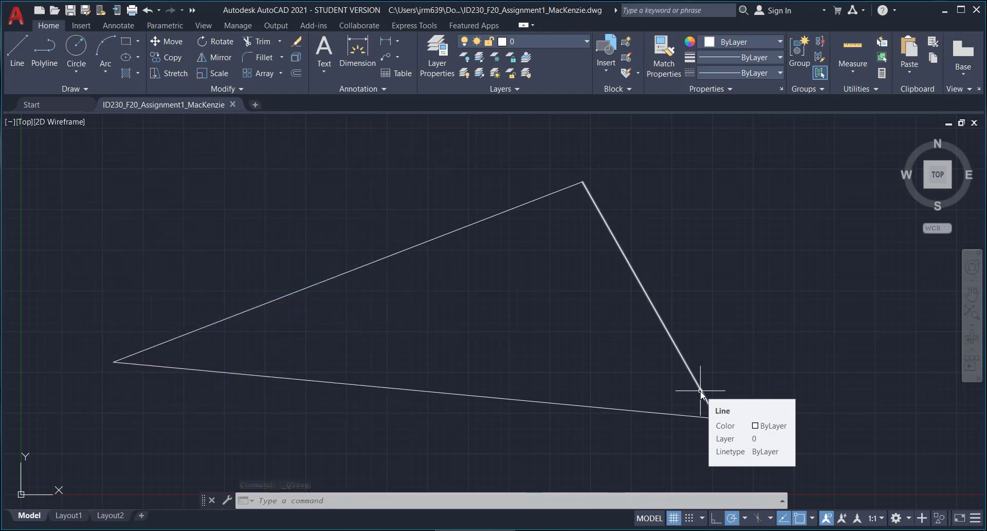
left_click(234, 105)
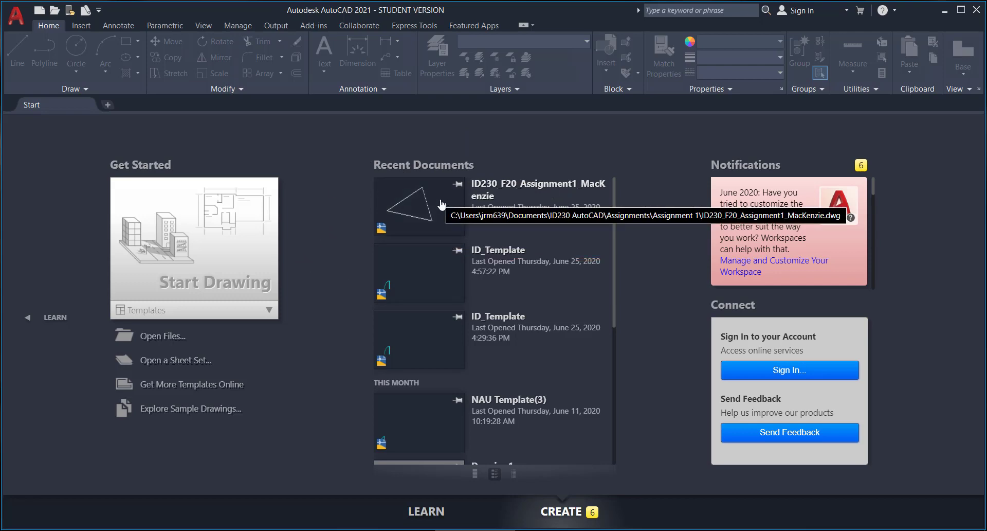
Step: Reopen ID230_F20_Assignment1 from Recent Documents and draw an overlapping second triangle with LINE
left_click(487, 190)
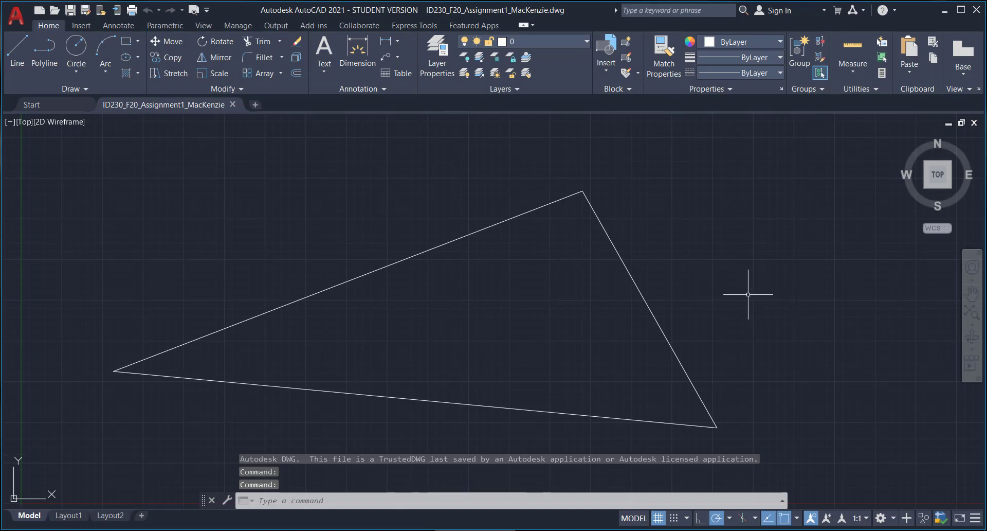
key("l")
key("Return")
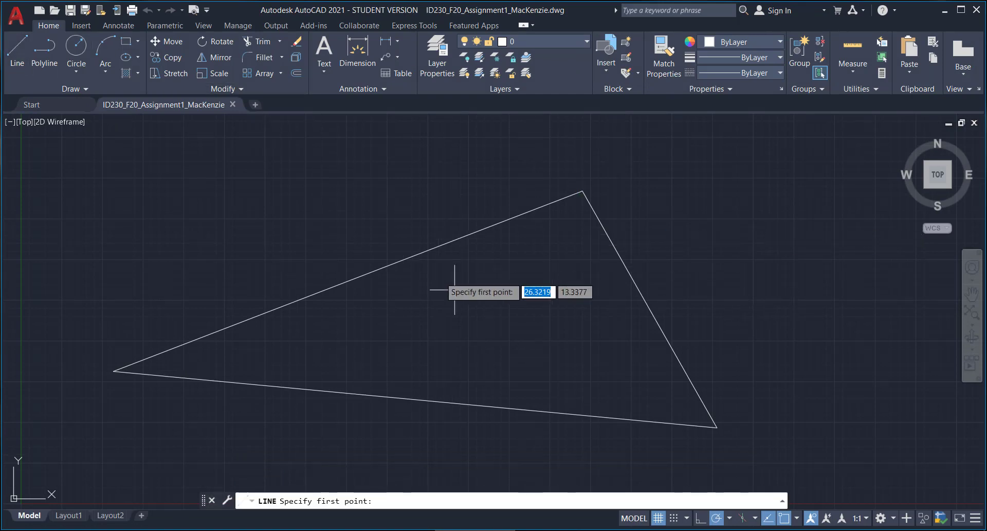
left_click(488, 295)
left_click(713, 195)
left_click(819, 328)
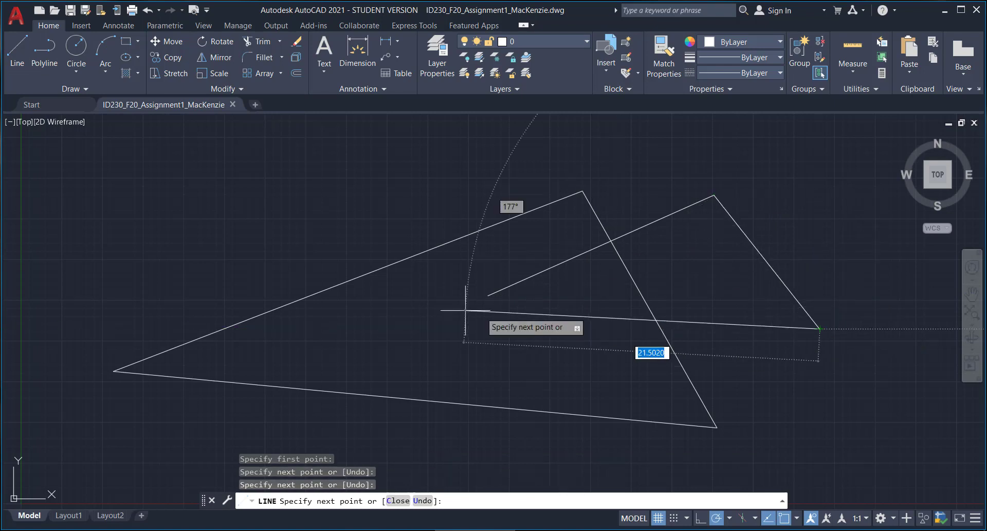
left_click(488, 295)
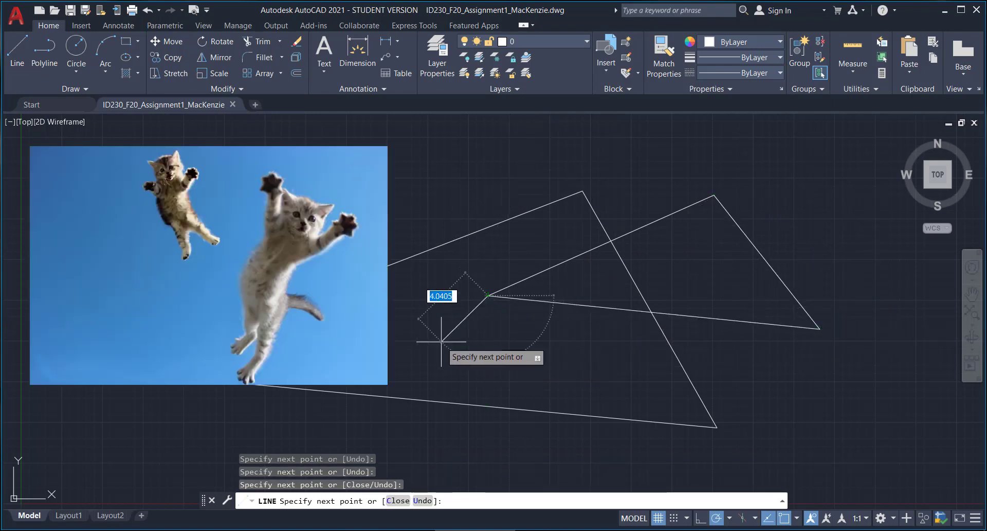
key("Escape")
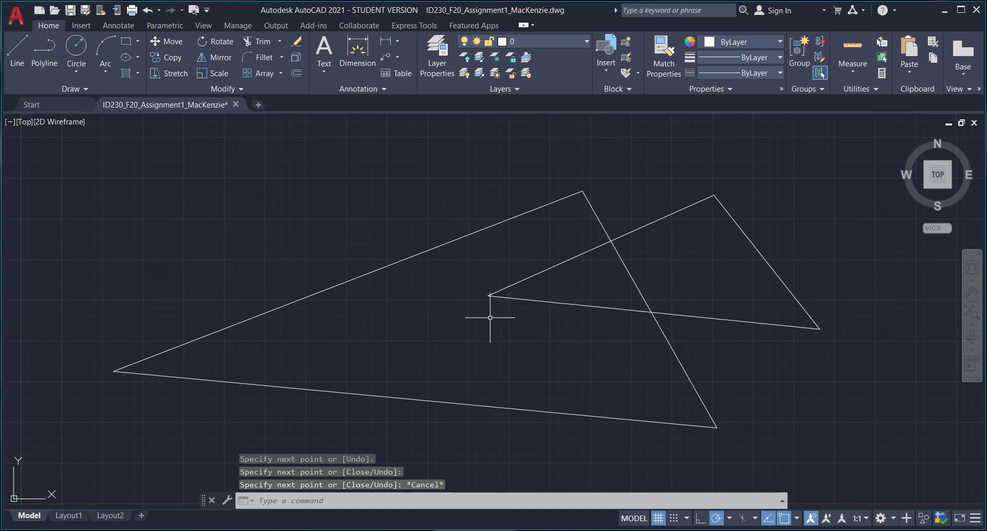
Step: Save the two-triangle drawing from the application menu
left_click(22, 19)
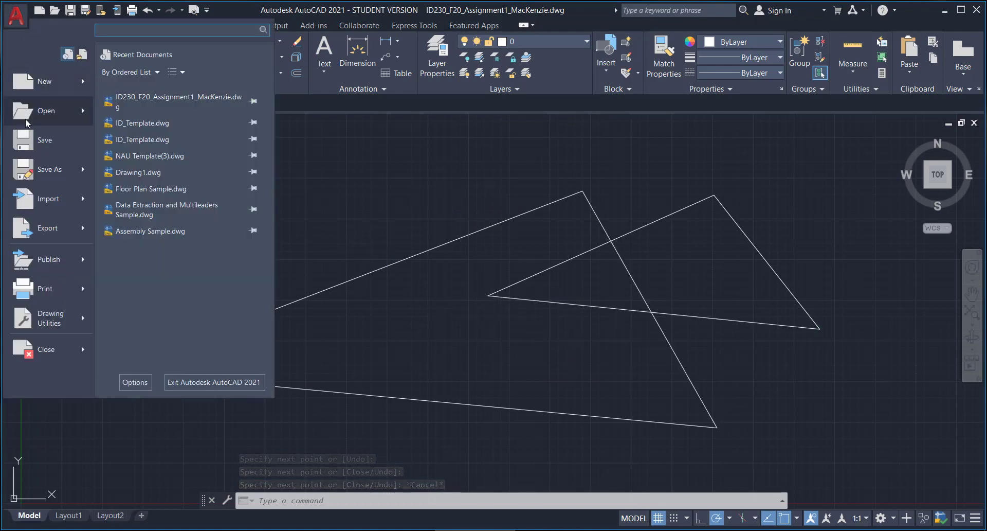
left_click(34, 142)
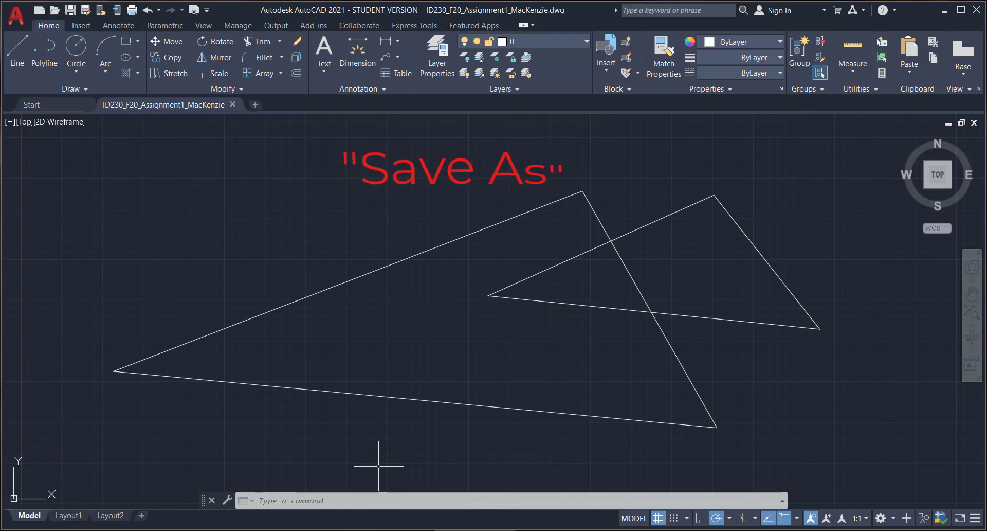
Step: Open the Save Drawing As dialog via Save As > Drawing in the application menu
left_click(20, 18)
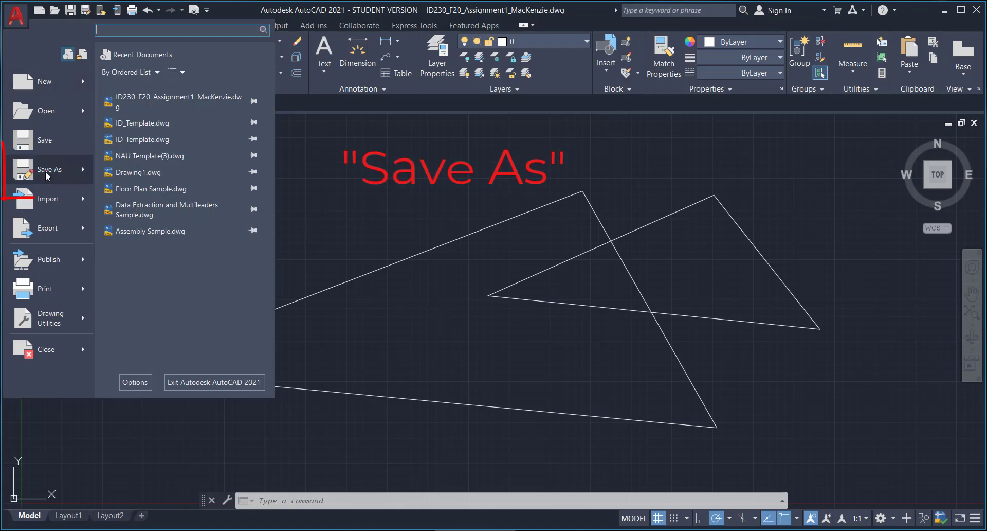
mouse_move(46, 176)
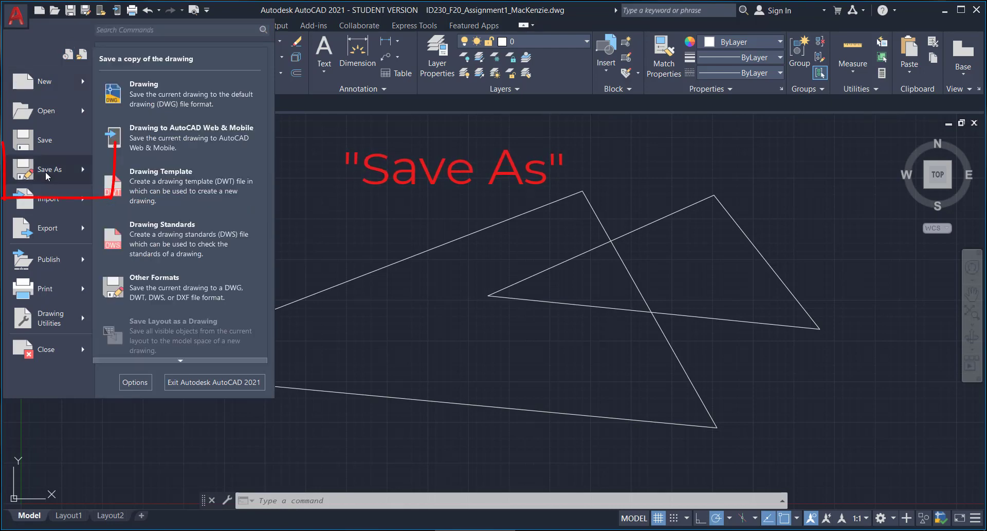
left_click(149, 89)
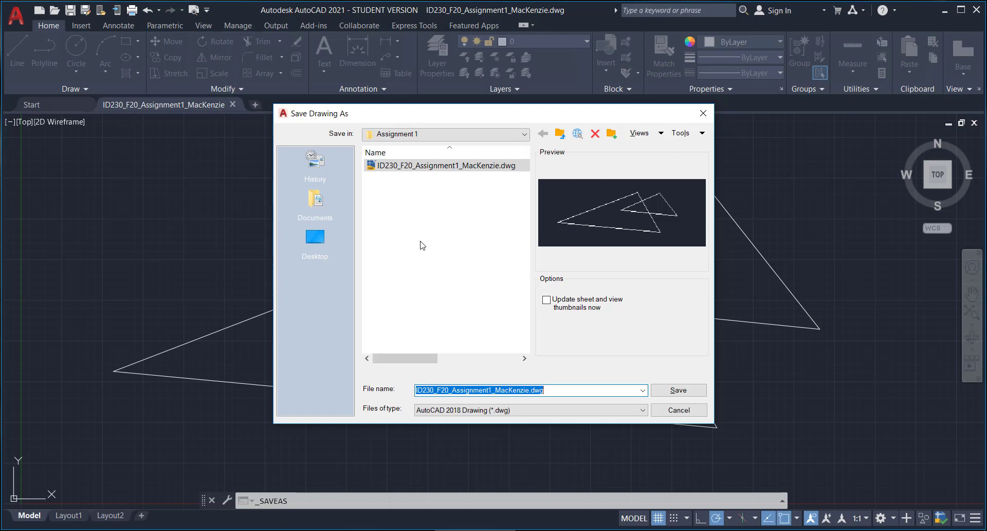
Step: Point the Save in location to This PC > Desktop
left_click(525, 134)
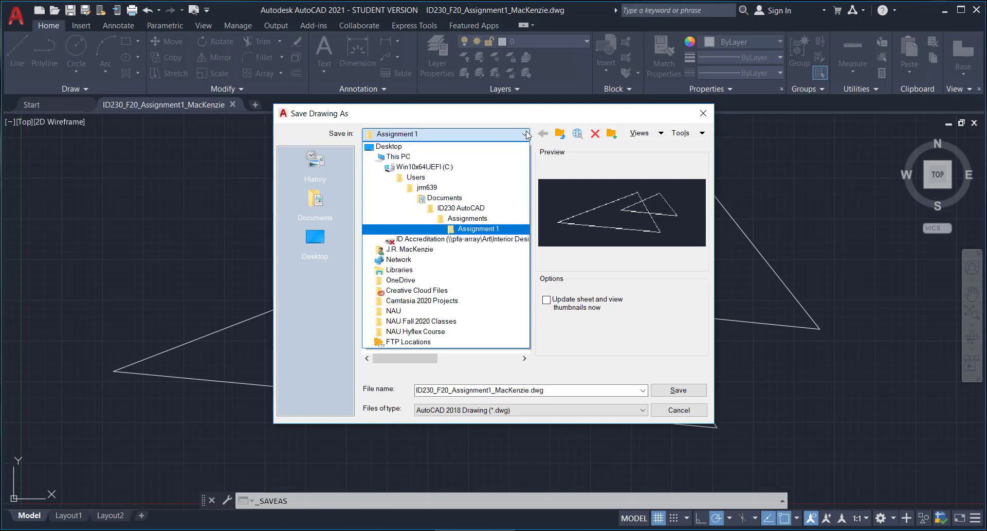
left_click(447, 156)
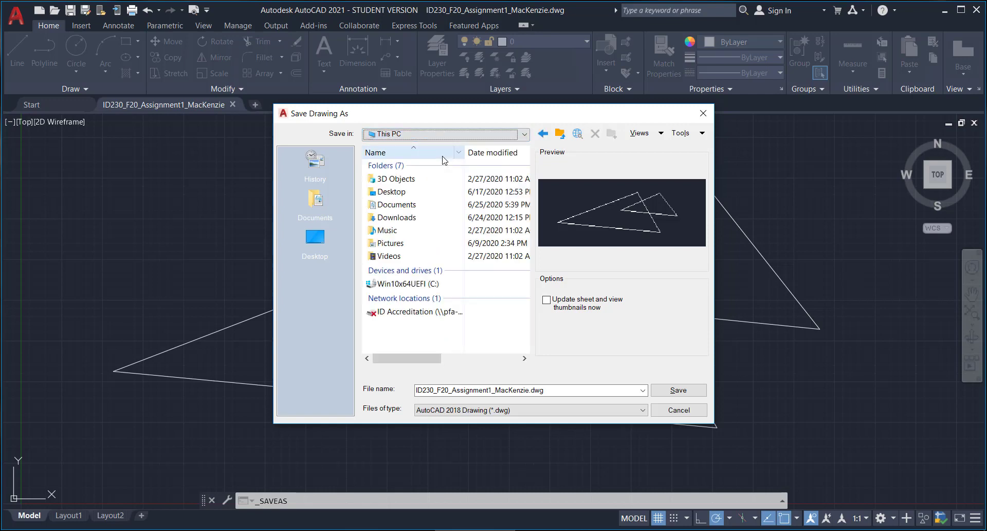
double_click(408, 193)
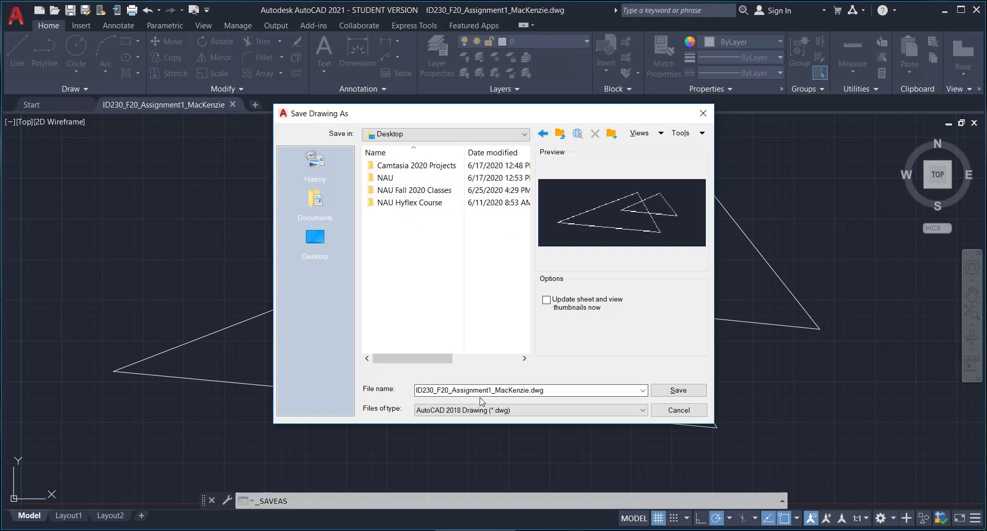